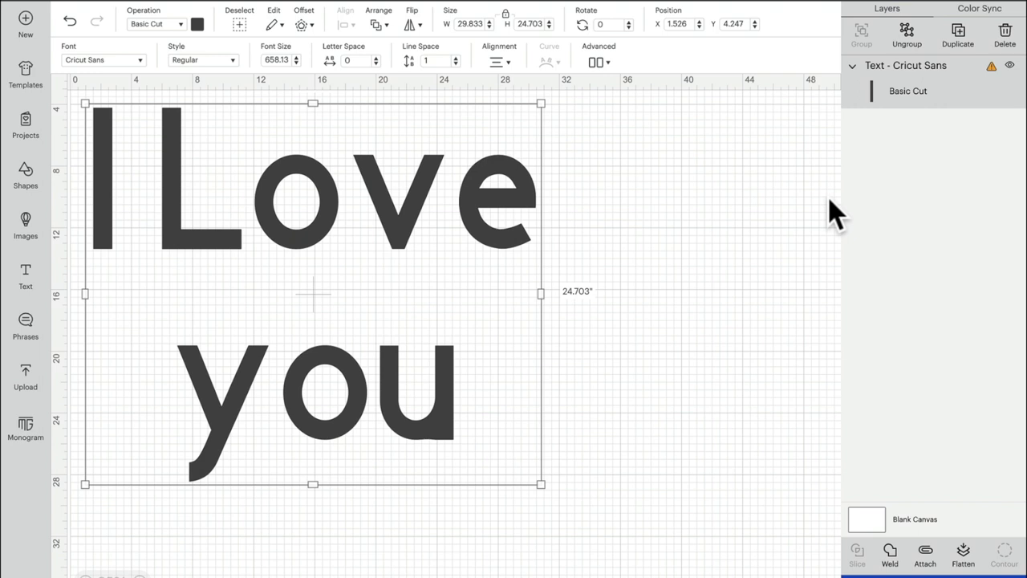
Replace the I Love You text with 'Super' and 'cala' on two lines
double_click(476, 394)
type("Super")
key("Return")
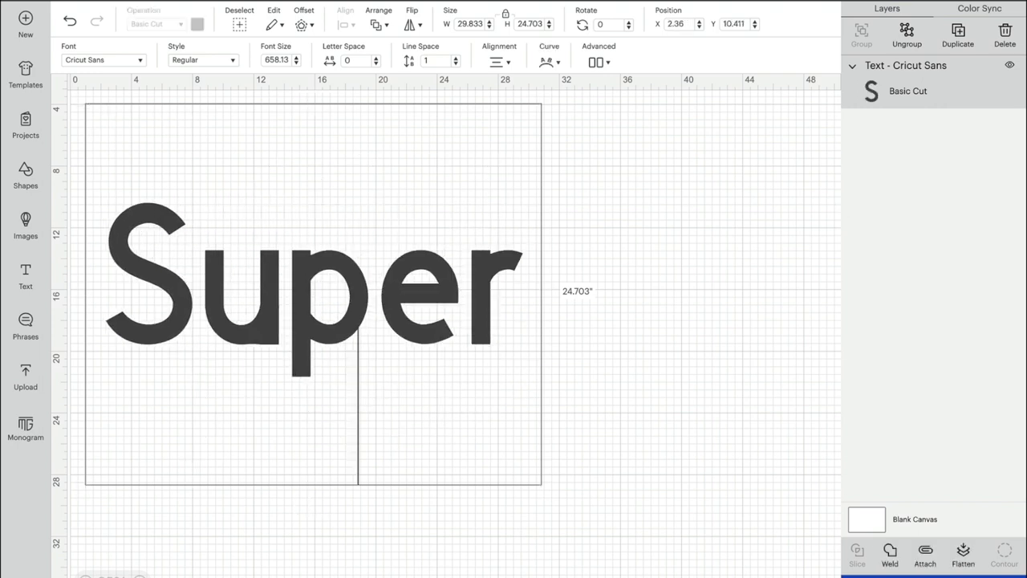
type("cala")
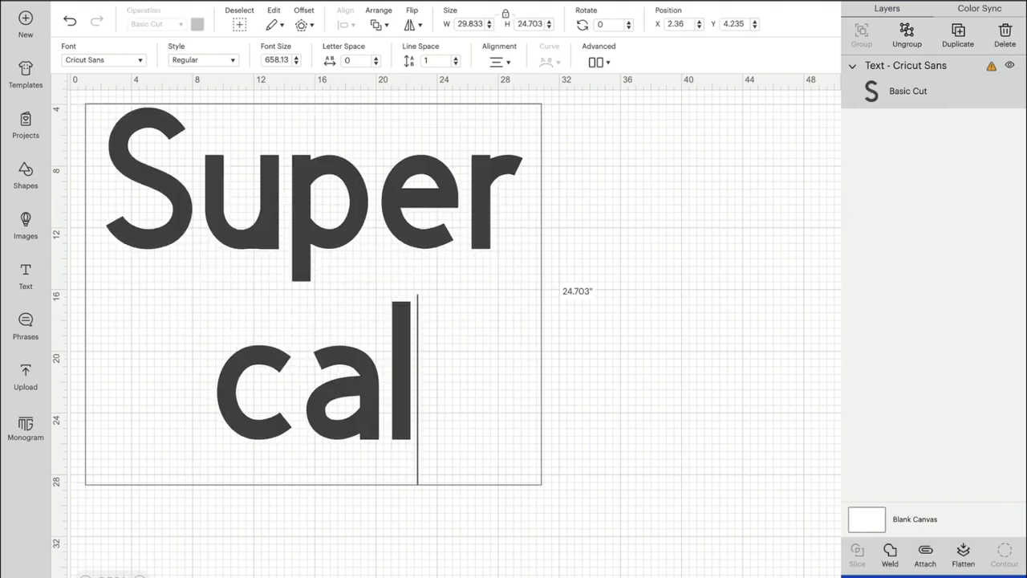
left_click(668, 432)
Widen the text box to 48.612 so Supercala reflows, then shorten it from the top
left_click_drag(538, 289, 835, 282)
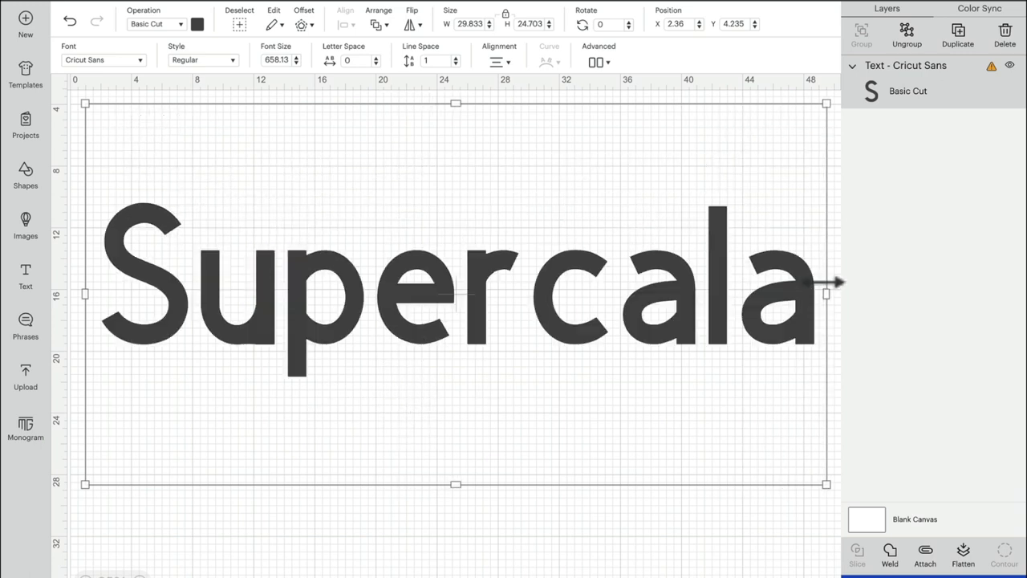
left_click(831, 287)
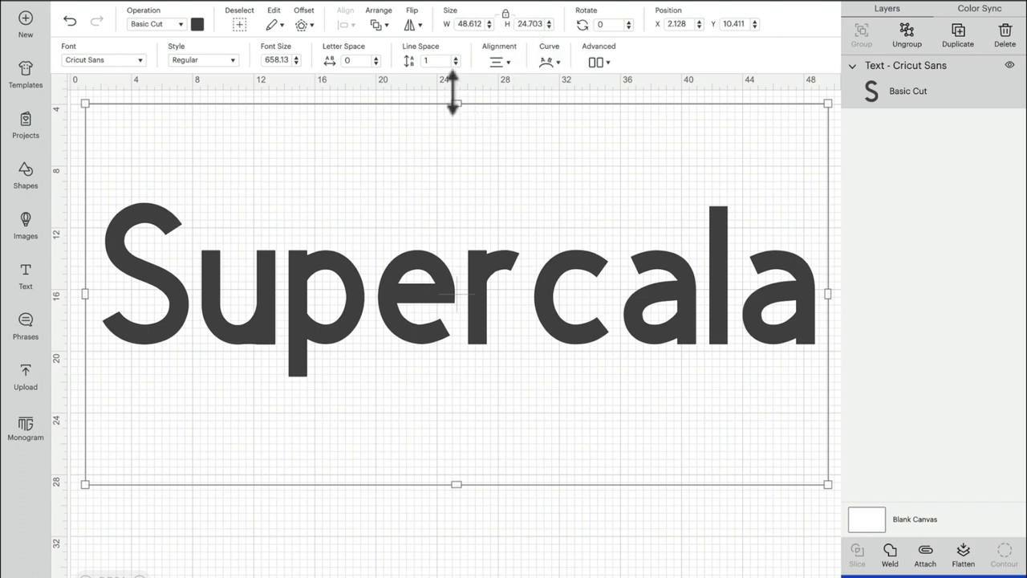
left_click_drag(452, 94, 470, 309)
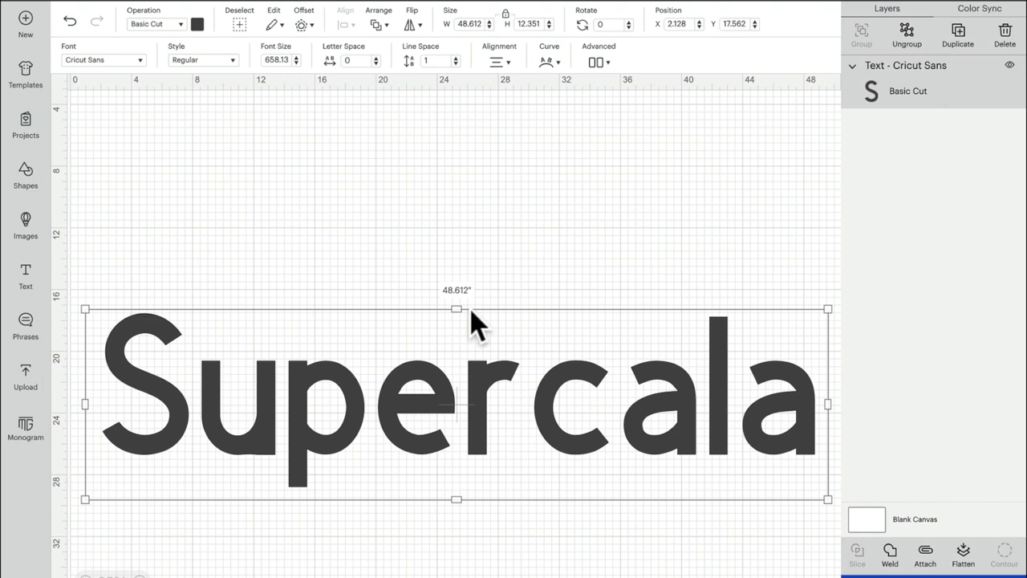
left_click(527, 240)
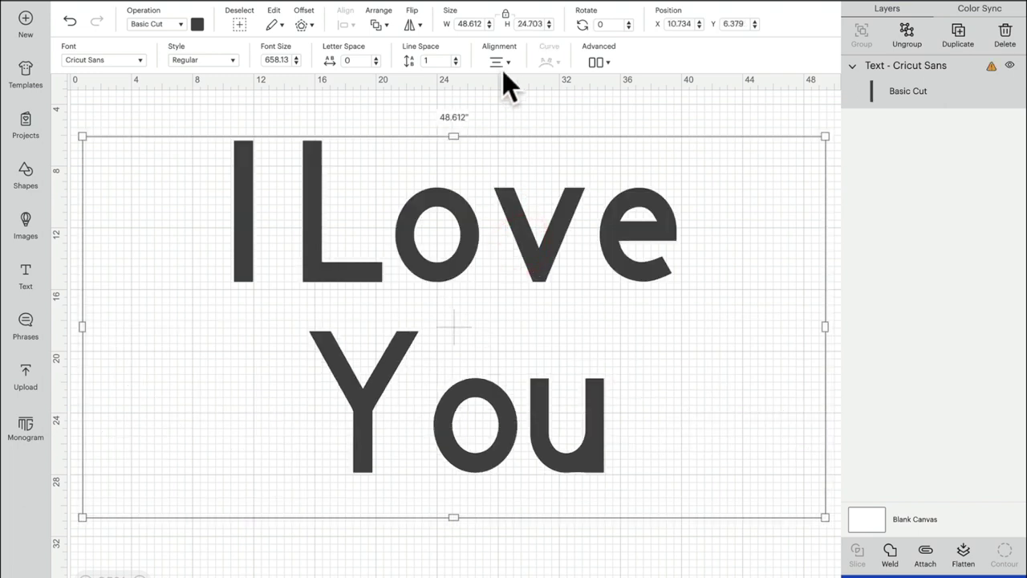
Set the I Love You text to Wrap Off, shrinking its box to 28.93 × 21.481
left_click(501, 64)
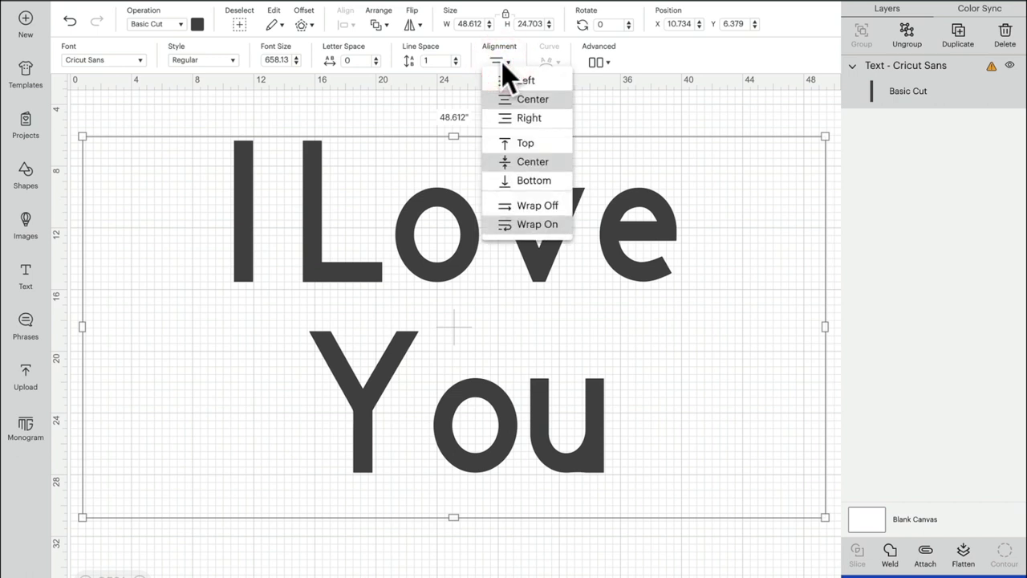
left_click(546, 226)
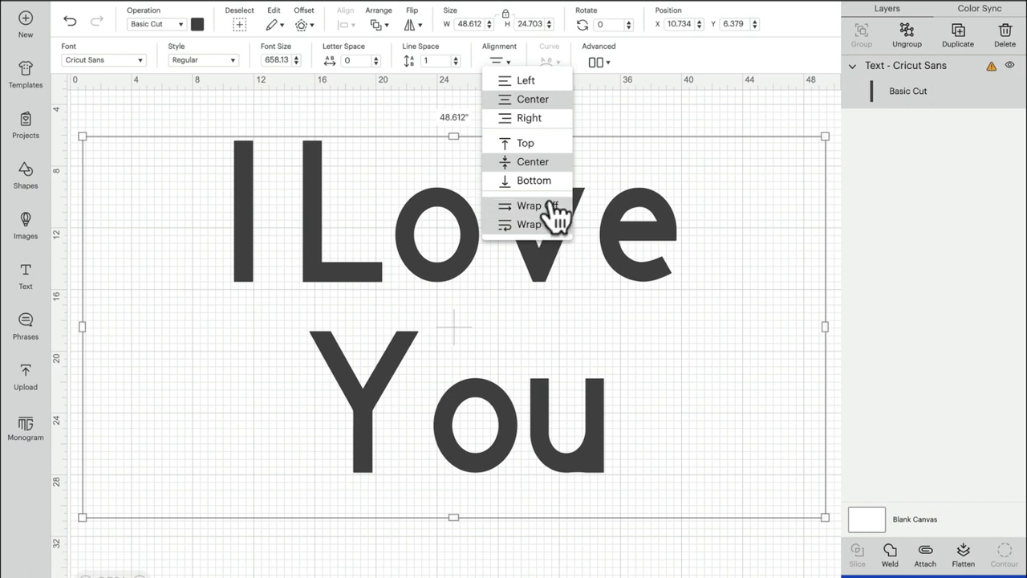
left_click(554, 207)
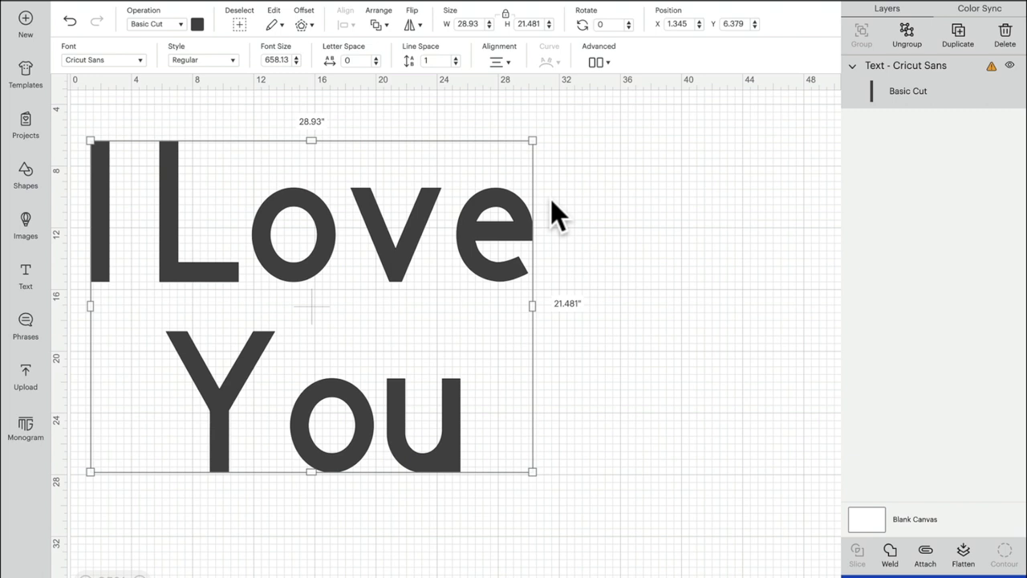
Delete the I Love You text and type 'Super' in its place
left_click(500, 61)
left_click(528, 99)
double_click(567, 426)
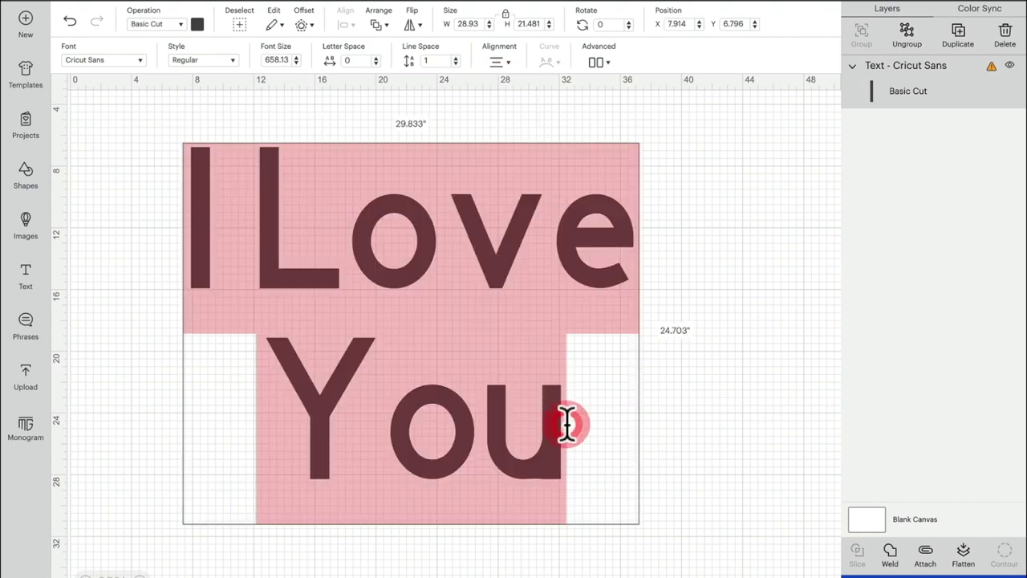
key("BackSpace")
type("Sup")
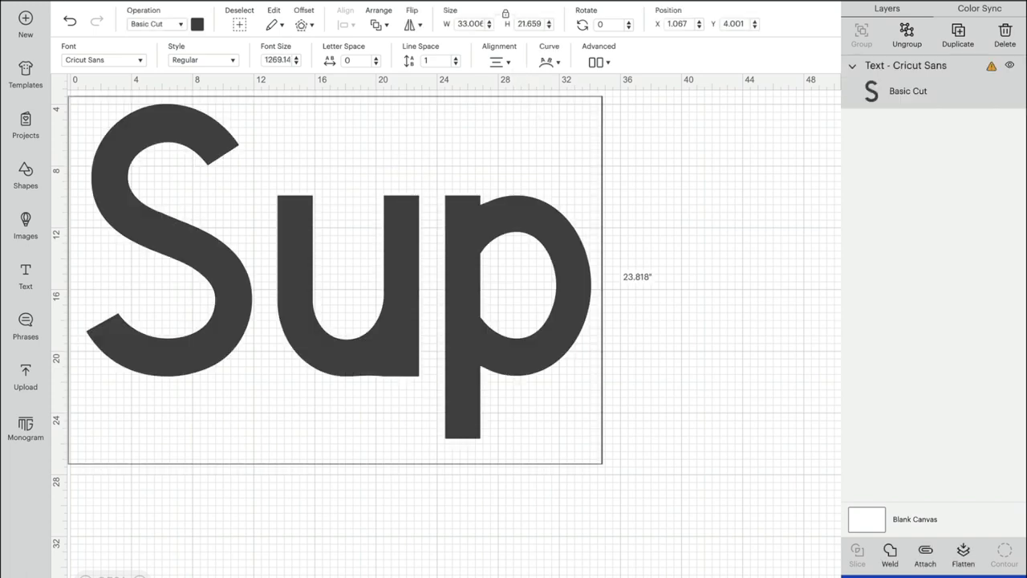
type("er")
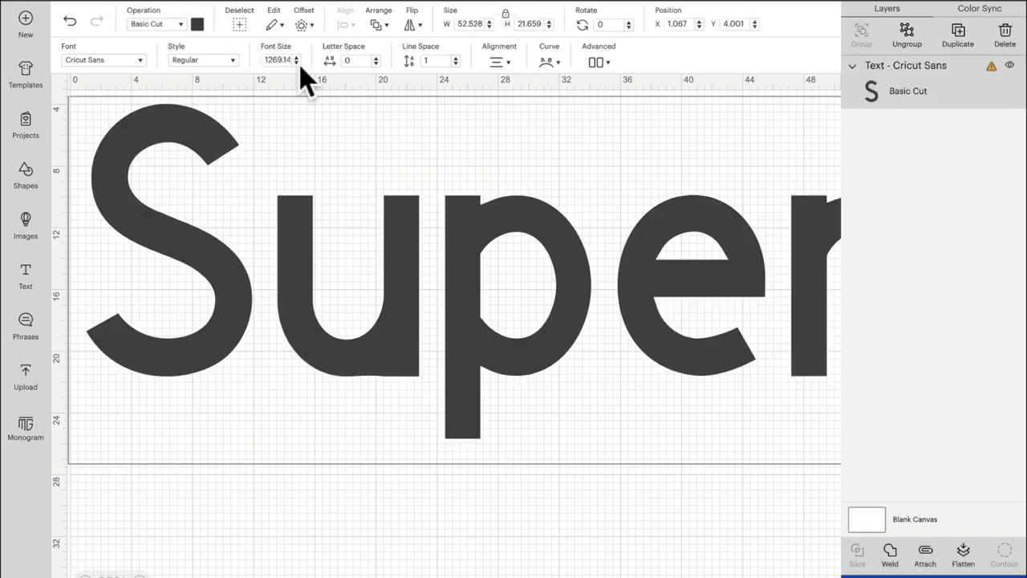
Set font size 422.19, complete 'Supercalafr', and add 'ghgs' on a second line
left_click_drag(264, 62, 325, 63)
type("422.19")
key("Return")
type("cal")
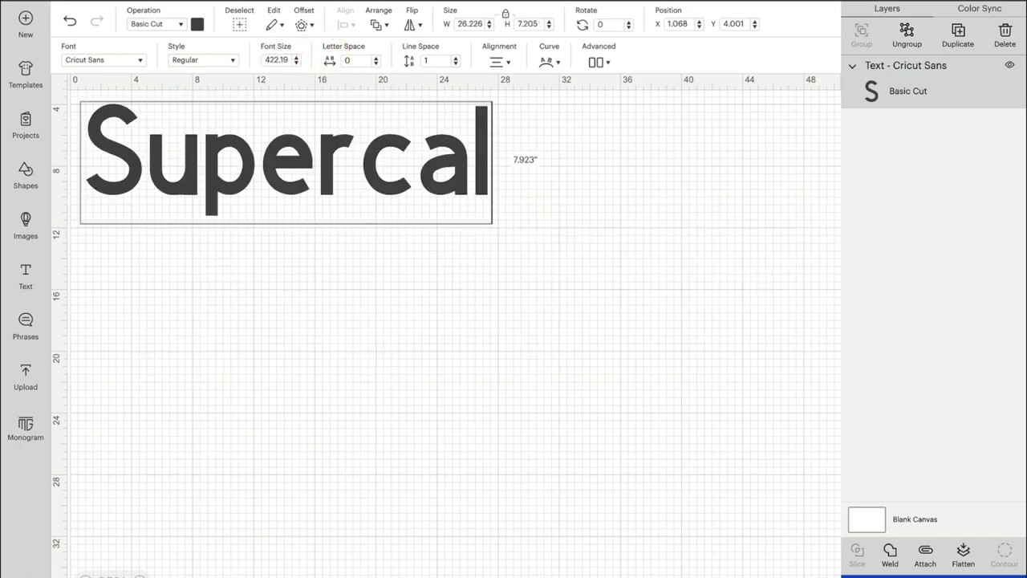
type("afr")
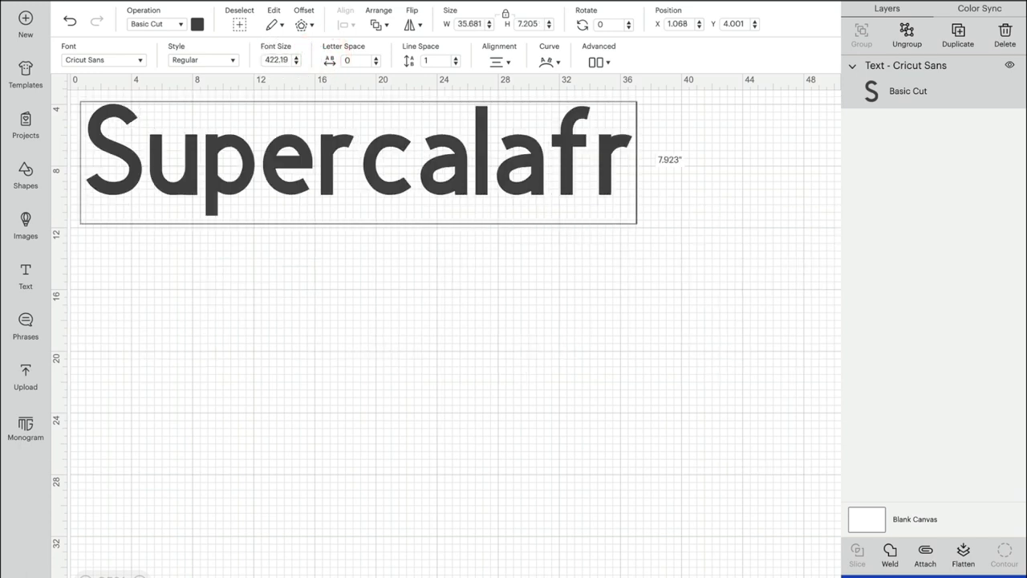
key("Return")
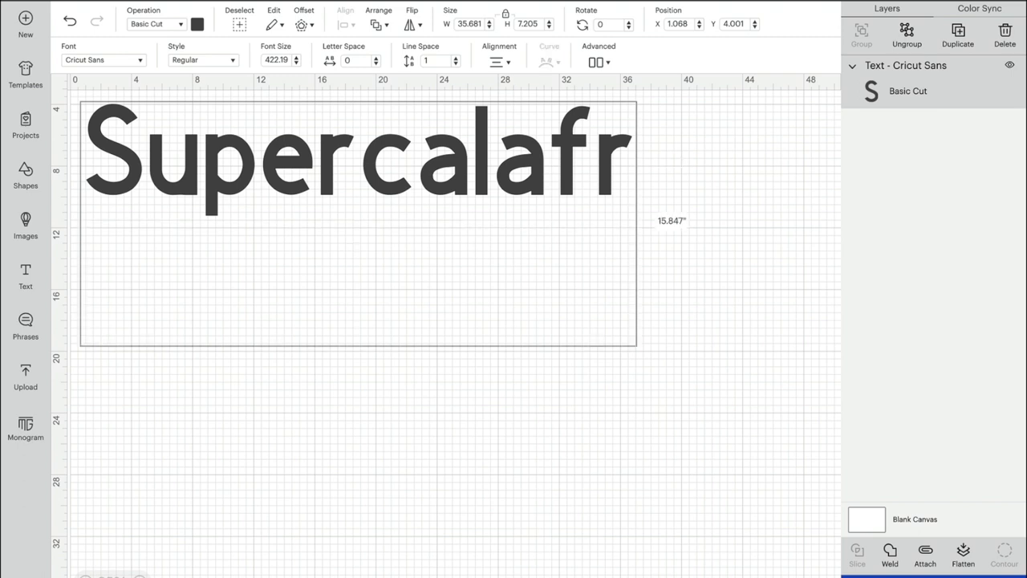
type("ghgs")
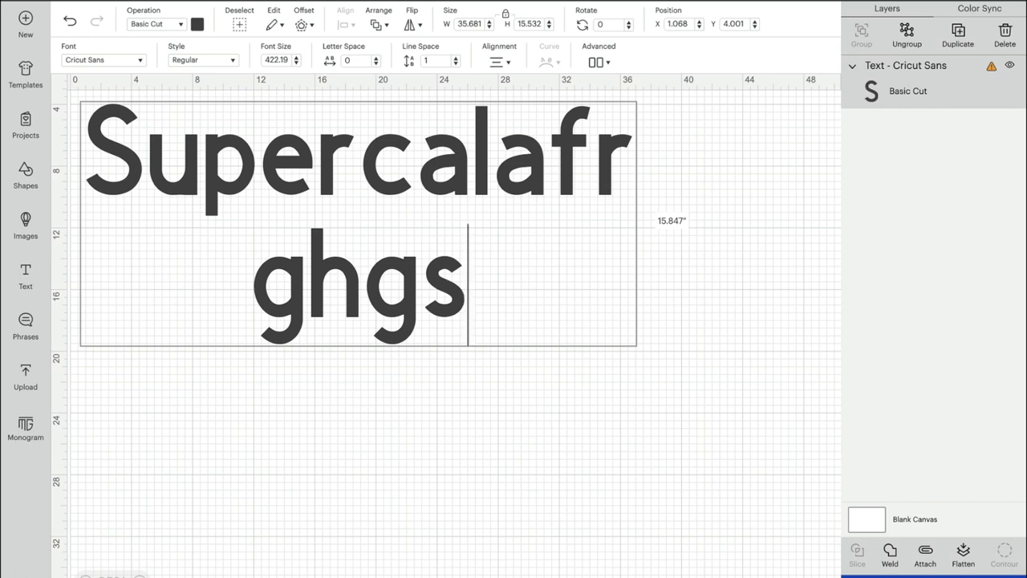
left_click(499, 62)
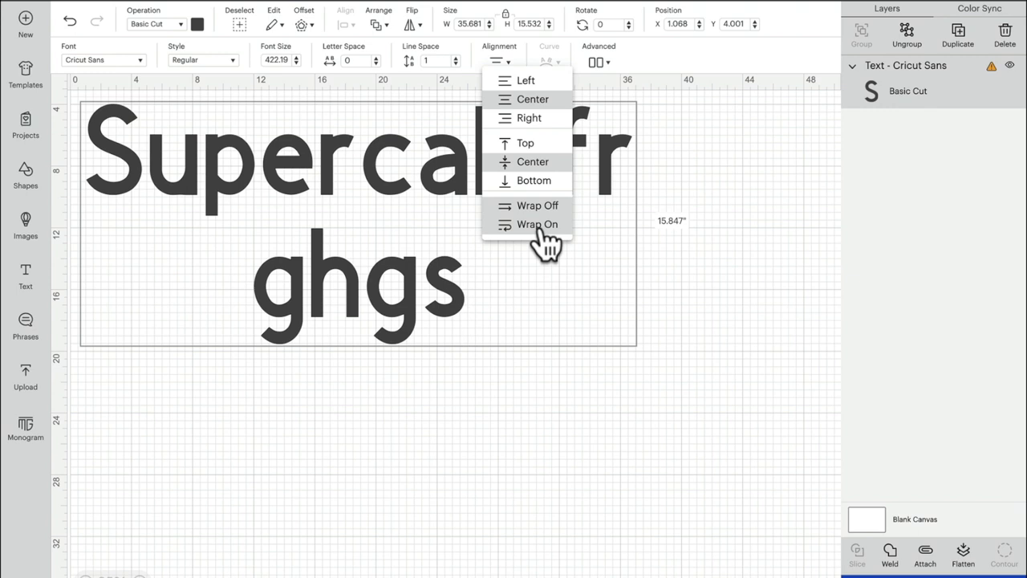
Switch the text to Wrap On, growing its box to 43.406 × 39.617, and move it up-right
left_click(741, 310)
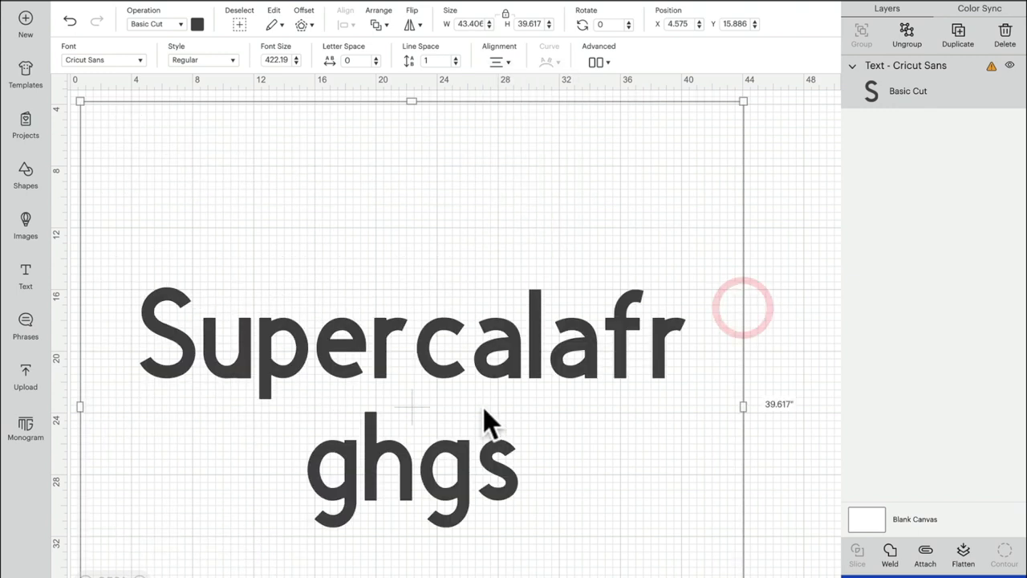
left_click_drag(512, 338, 538, 295)
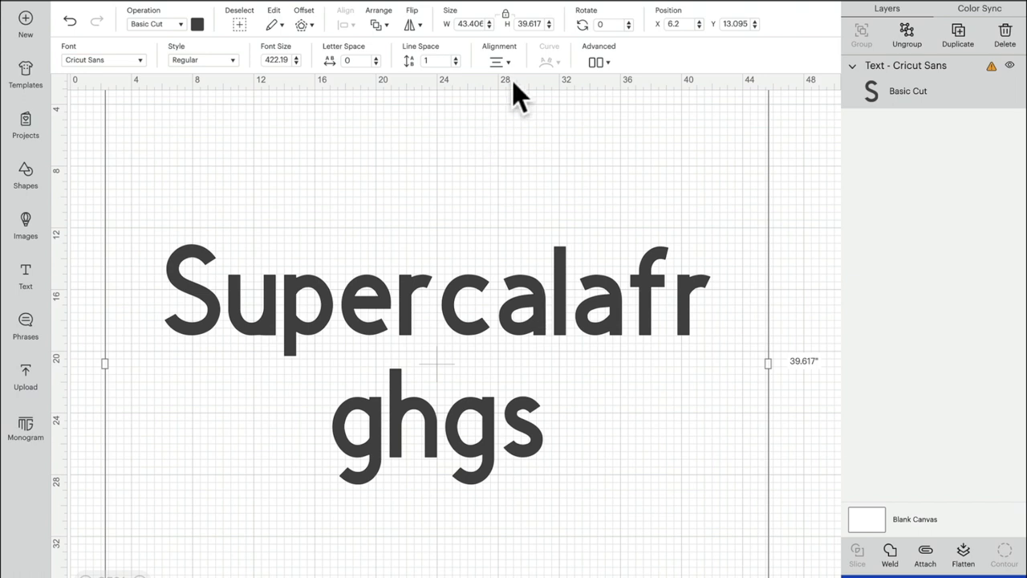
Set Wrap Off so the box shrinks to 35.681 × 15.532, and place the text at X 4.79, Y 7.96
left_click(492, 51)
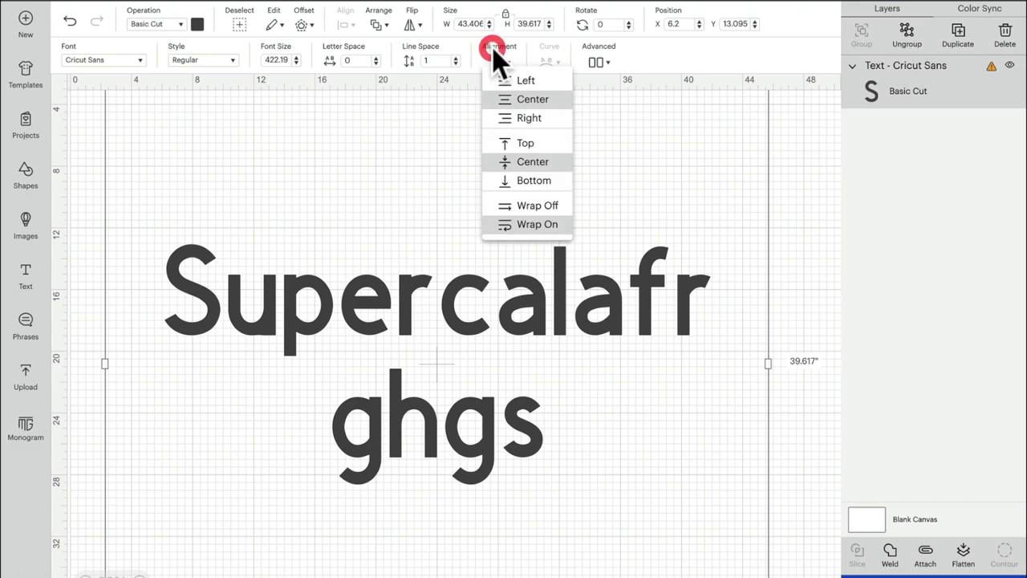
left_click(538, 211)
left_click_drag(493, 142, 528, 241)
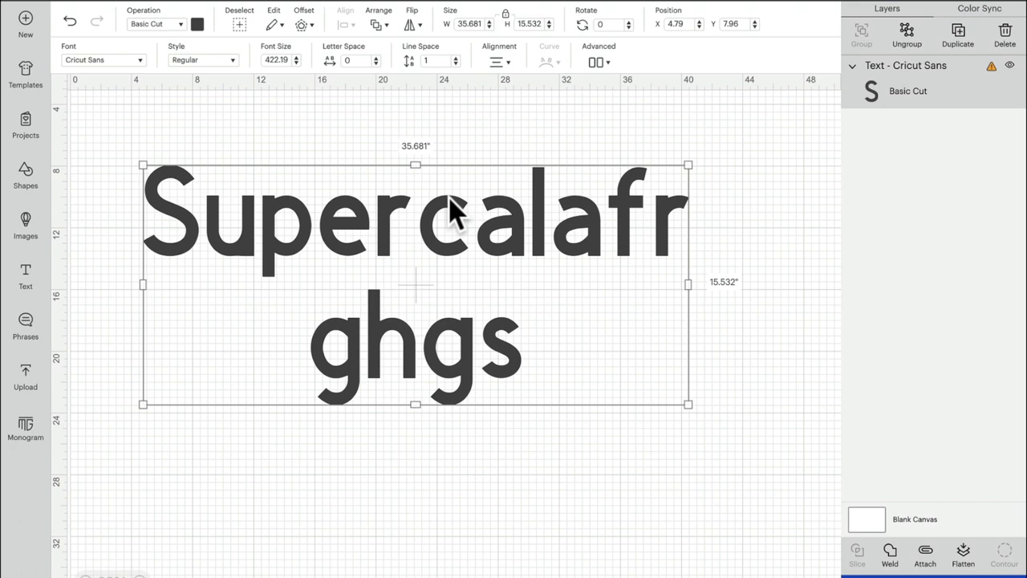
Show the Wrap Off / Wrap On choices for the Supercalafr ghgs text
left_click(499, 62)
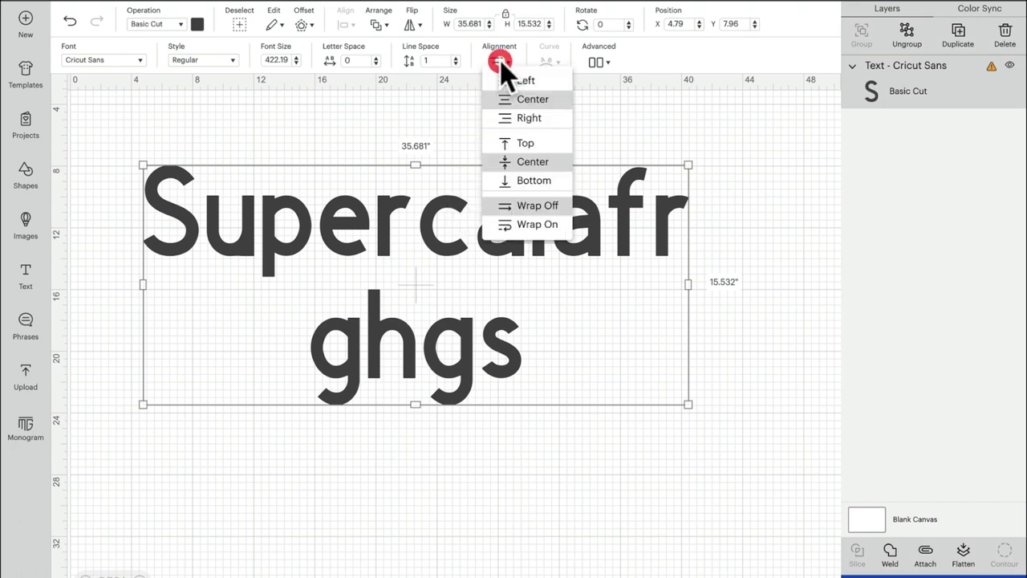